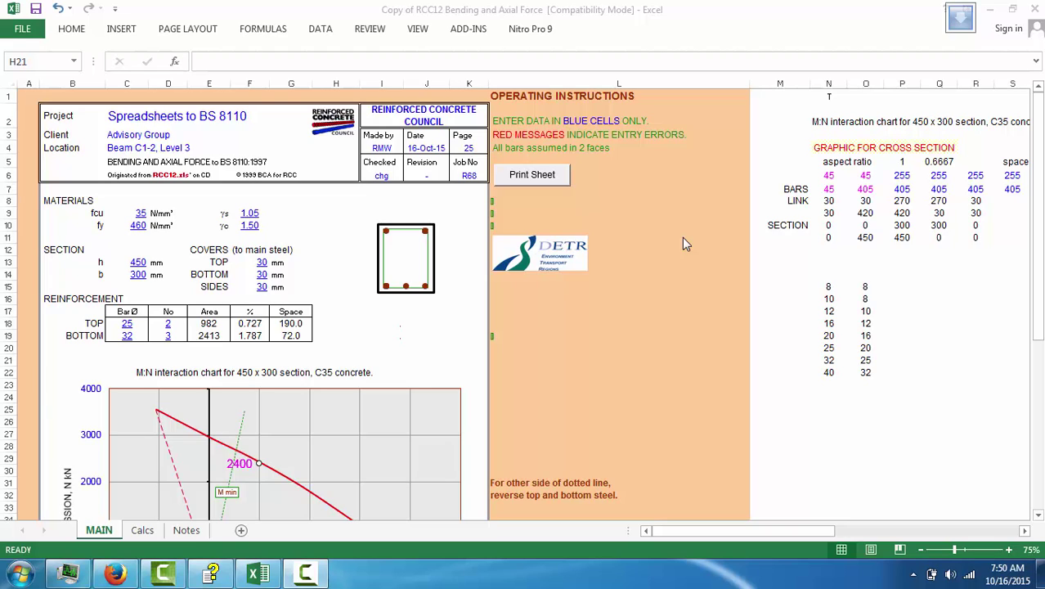
Scroll the sheet down to the load-case inputs around row 52.
click(1038, 318)
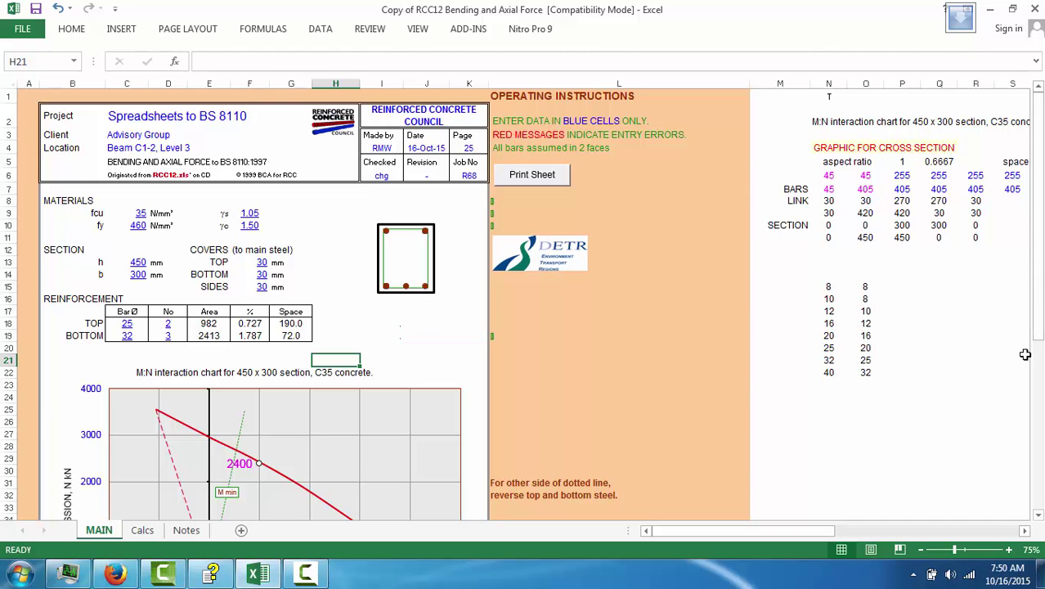
drag(1037, 323, 1037, 478)
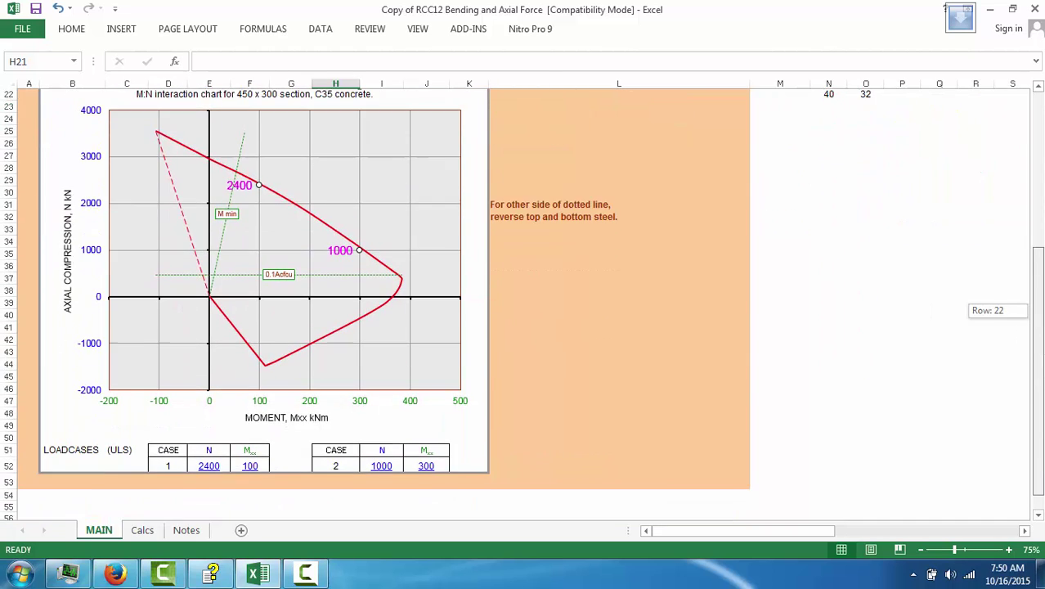
drag(1037, 310, 1036, 151)
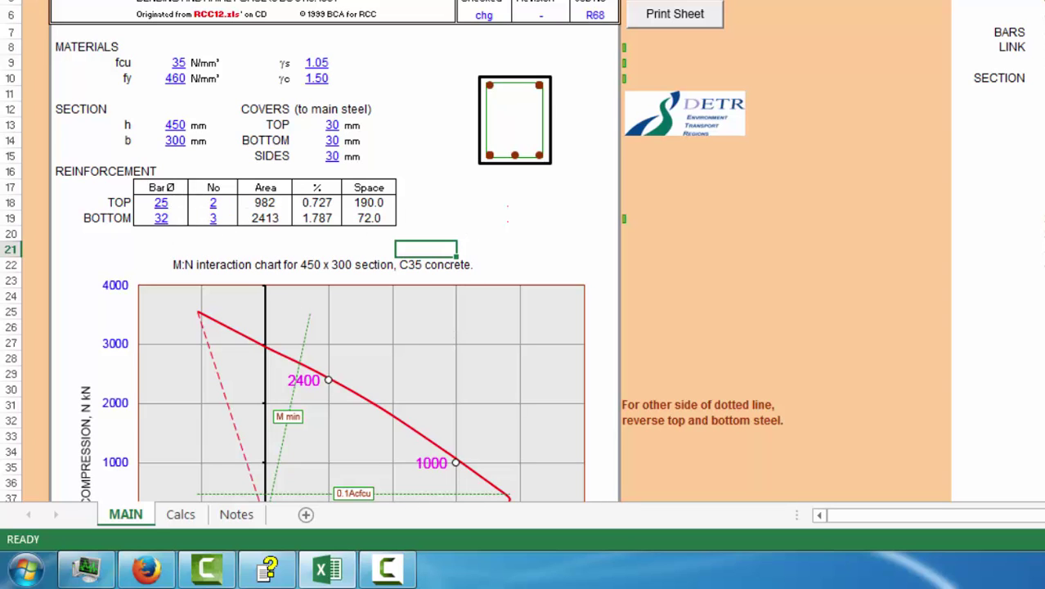
scroll(327, 286, down, 5)
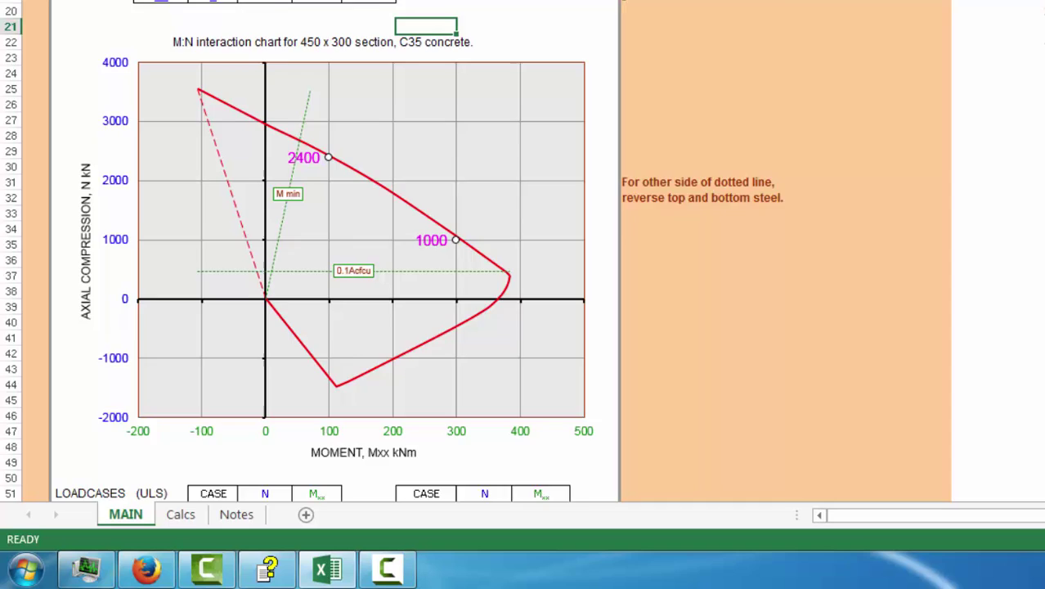
scroll(712, 268, up, 1)
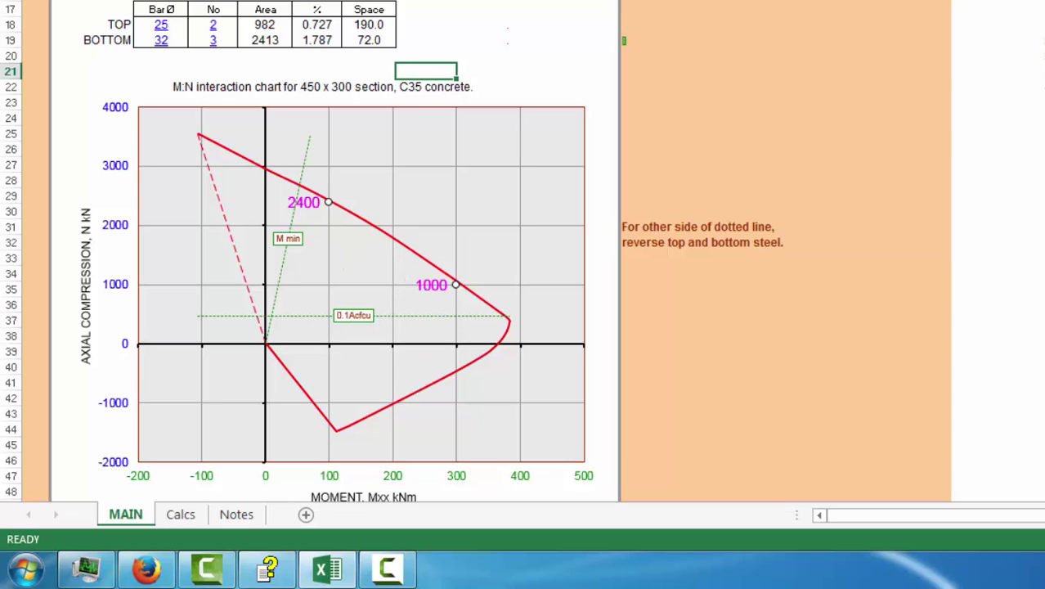
scroll(474, 251, down, 3)
scroll(474, 251, up, 8)
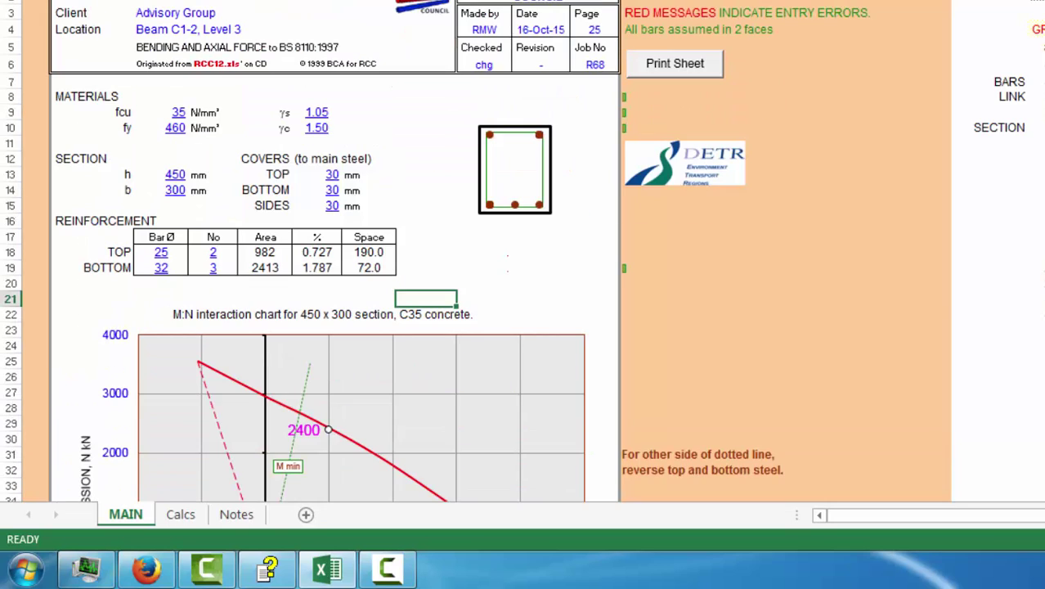
scroll(713, 227, down, 1)
scroll(714, 226, down, 3)
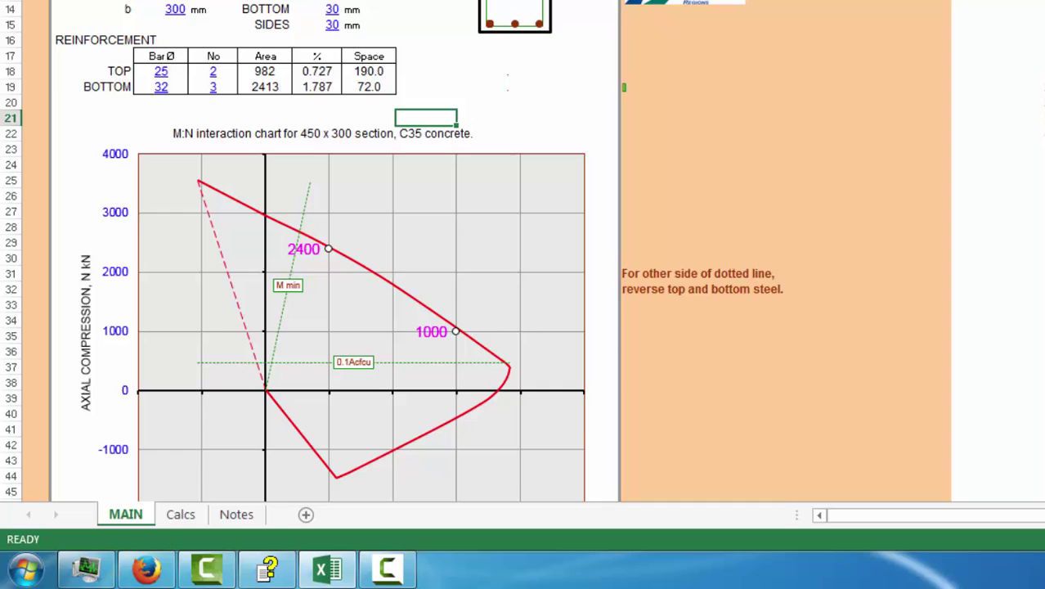
scroll(400, 10, up, 2)
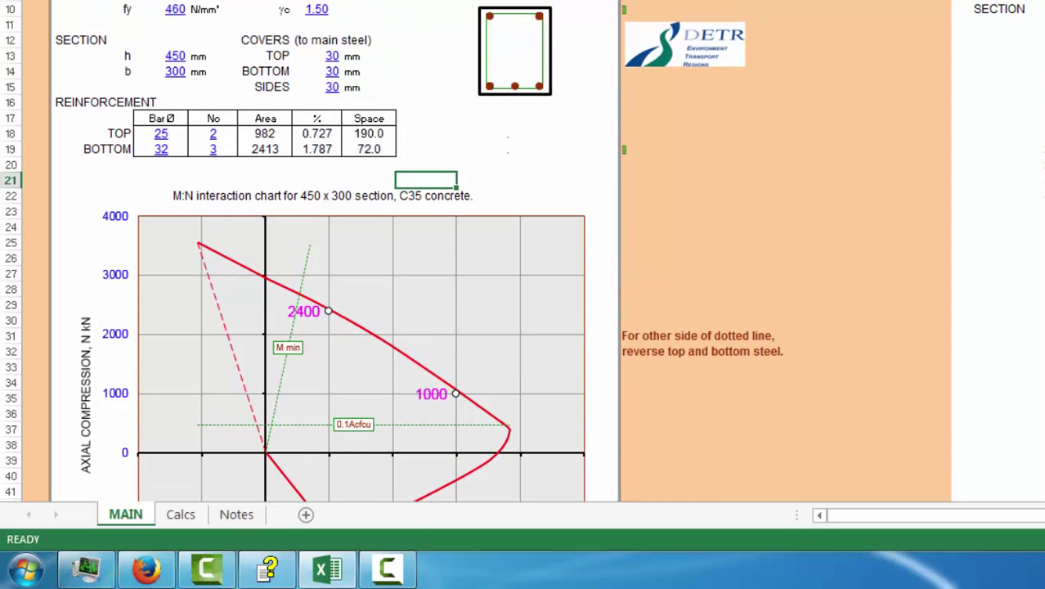
scroll(376, 187, up, 2)
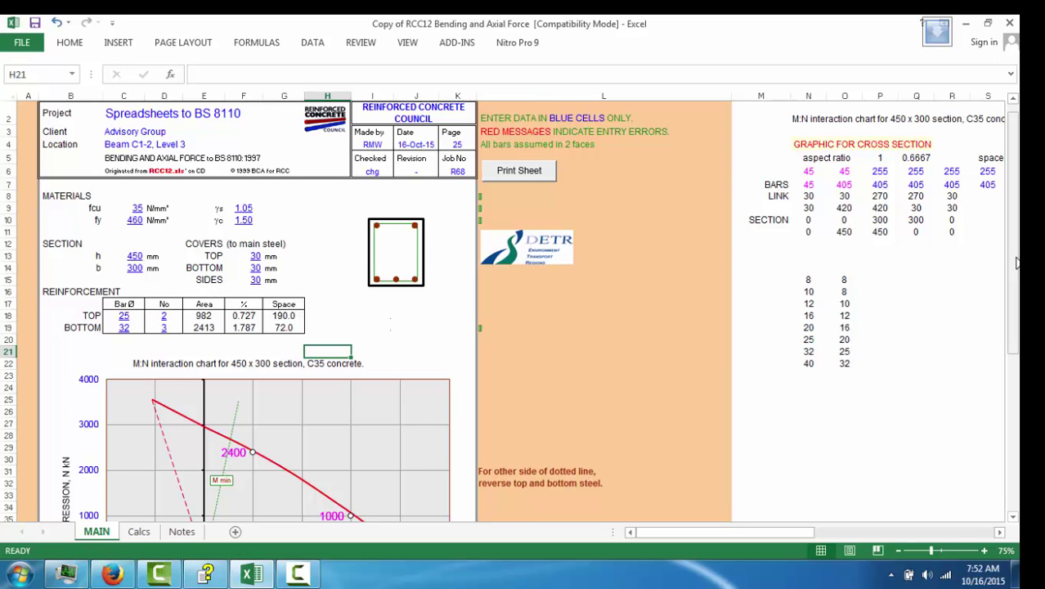
mouse_move(1013, 260)
mouse_down()
mouse_move(1016, 426)
mouse_move(1018, 417)
mouse_move(155, 462)
mouse_up()
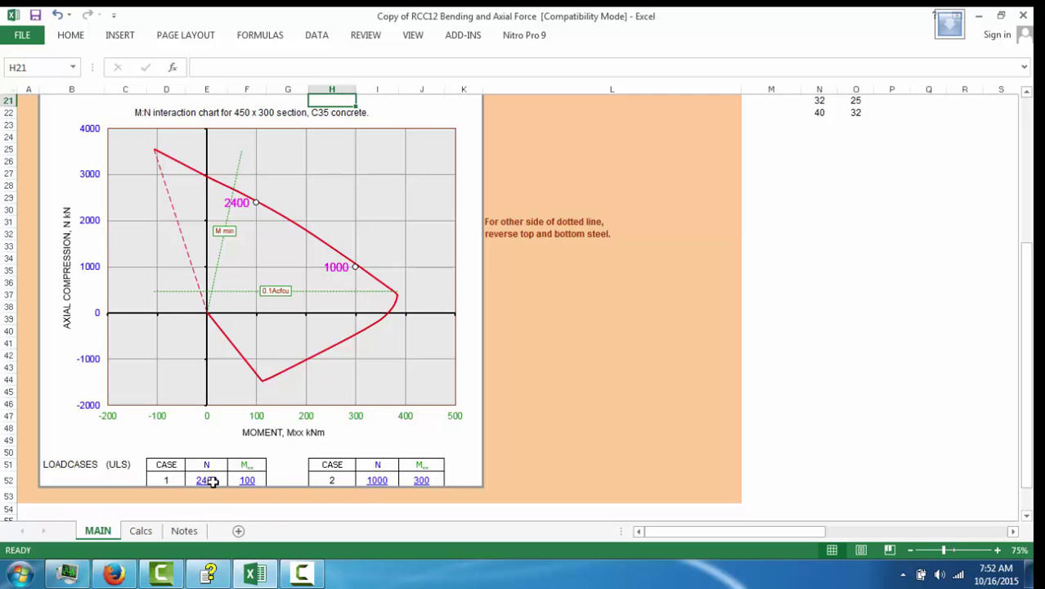
Enter N 1000 kN and M 20 kNm for case 1, and M 20 kNm for case 2.
click(214, 482)
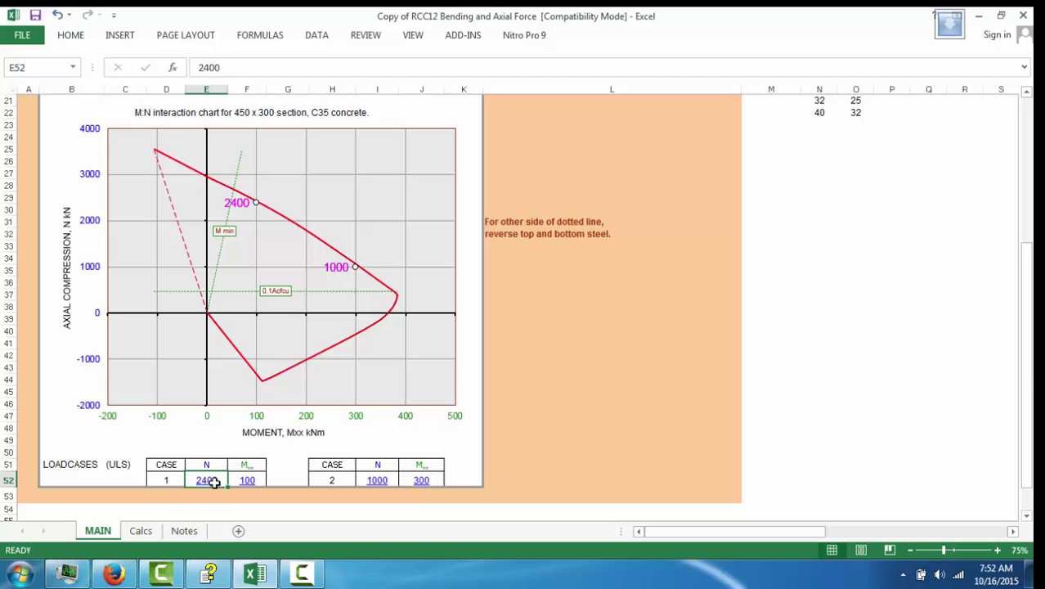
text(10)
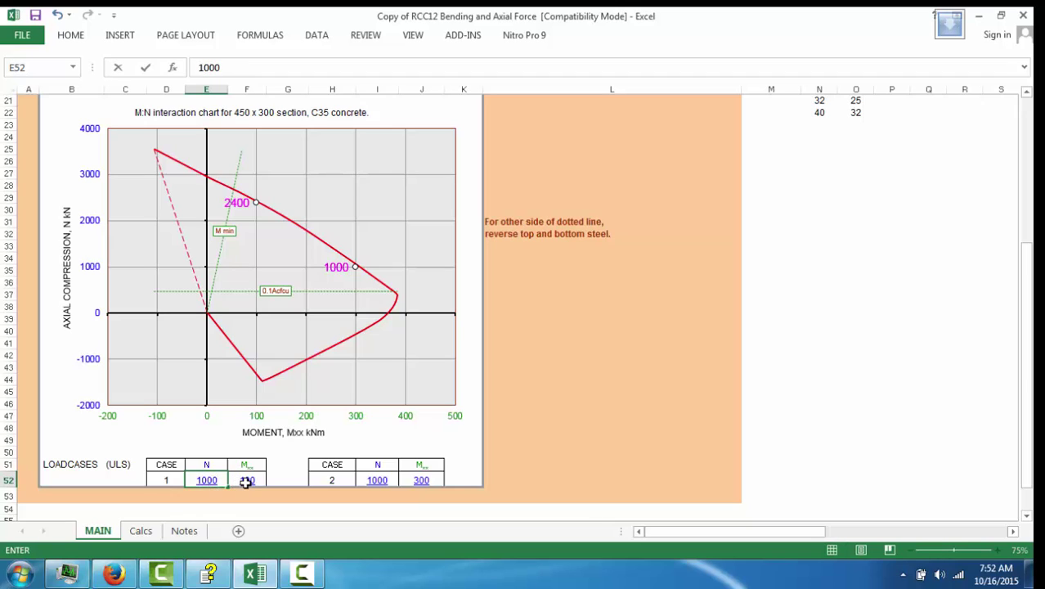
click(242, 482)
text(20)
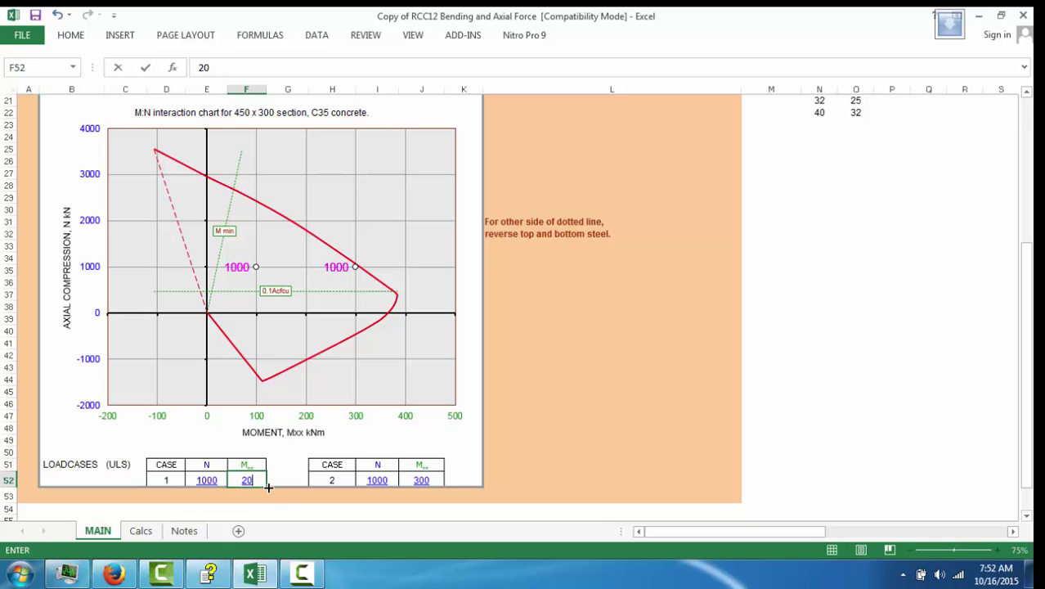
click(377, 480)
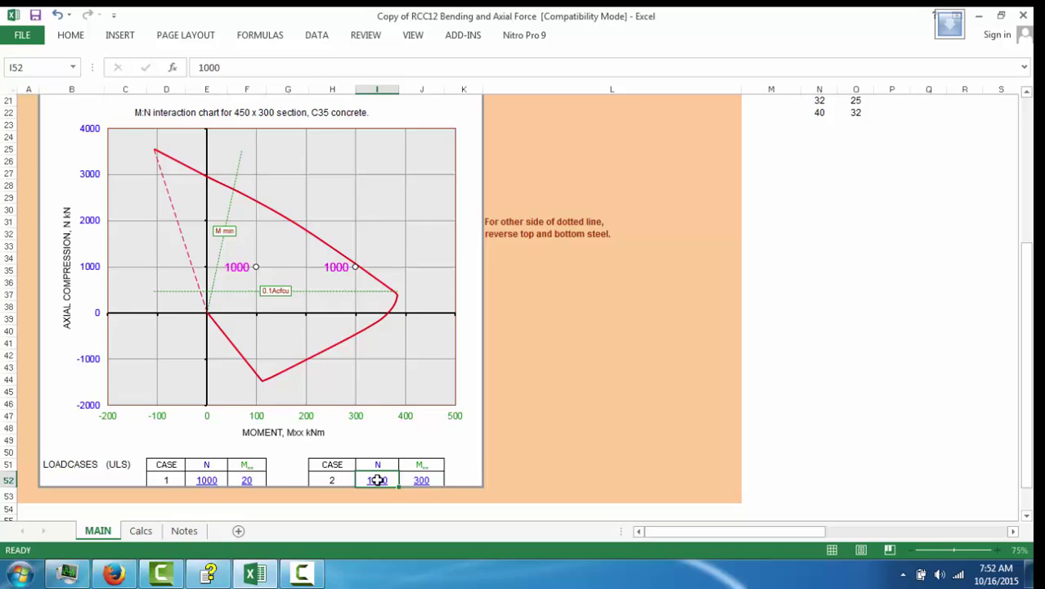
click(421, 479)
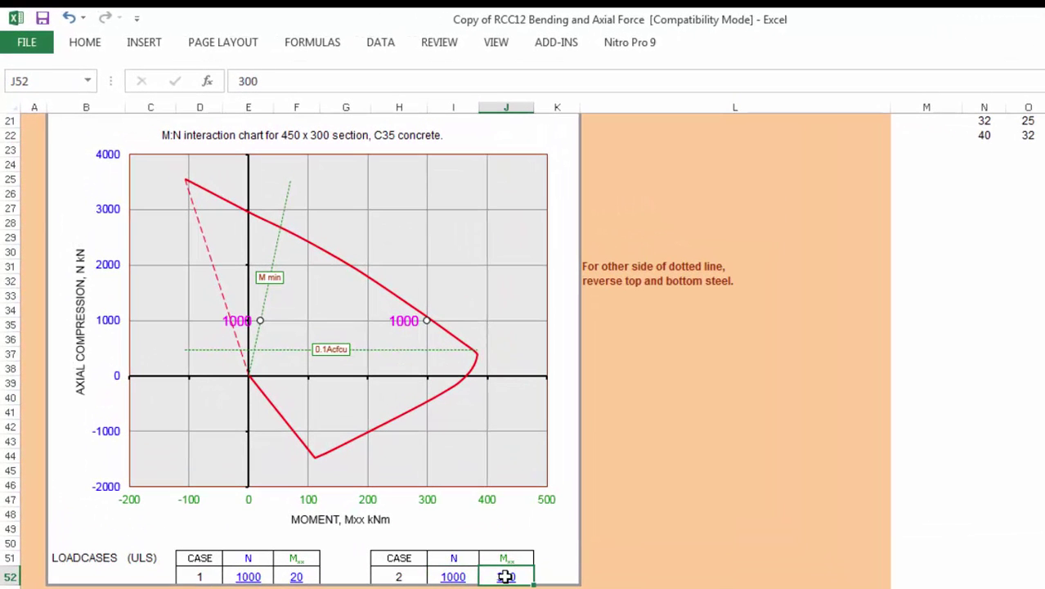
text(20)
click(174, 81)
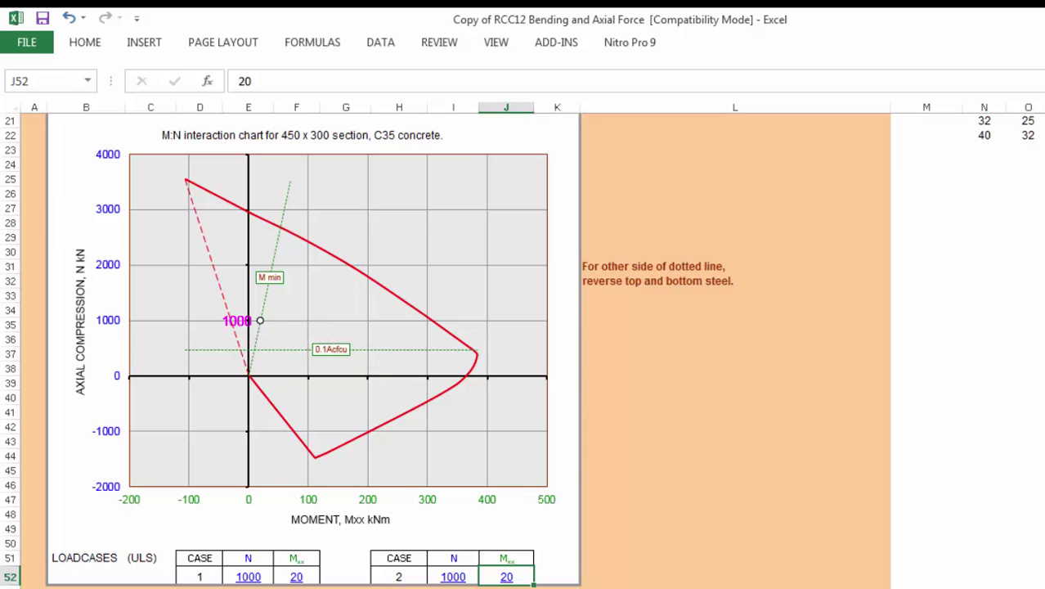
Set the concrete strength fcu to 25 and the steel strength fy to 410.
scroll(524, 352, up, 3)
scroll(523, 351, up, 3)
scroll(523, 351, up, 1)
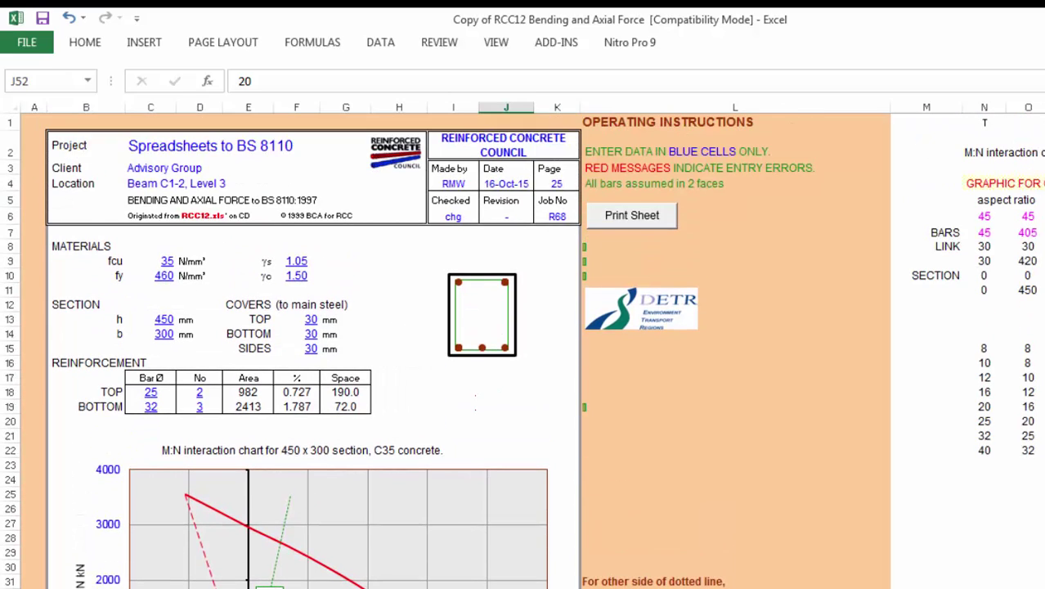
scroll(344, 340, down, 1)
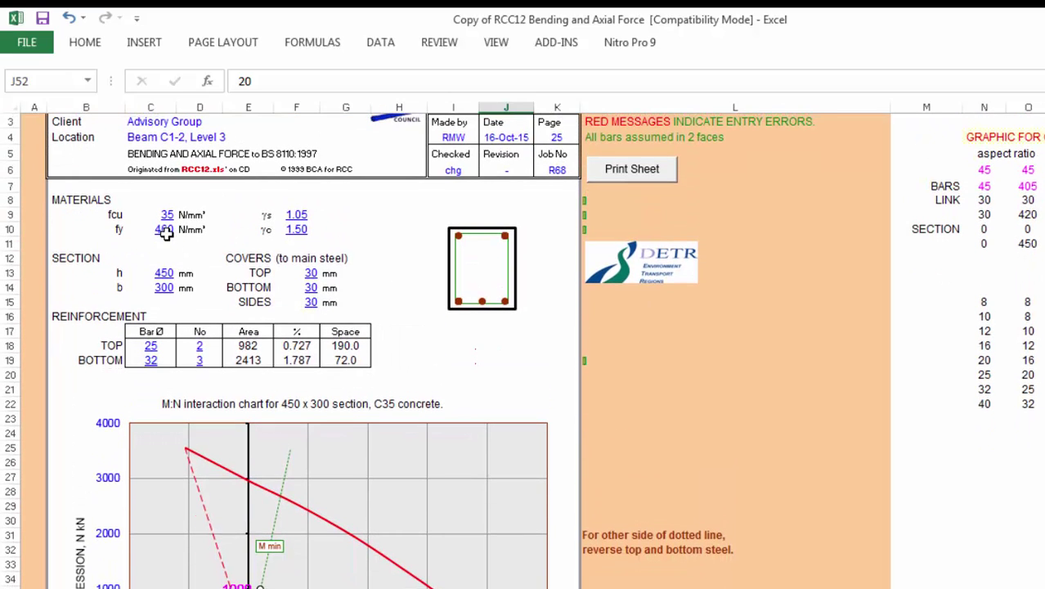
click(166, 215)
text(25)
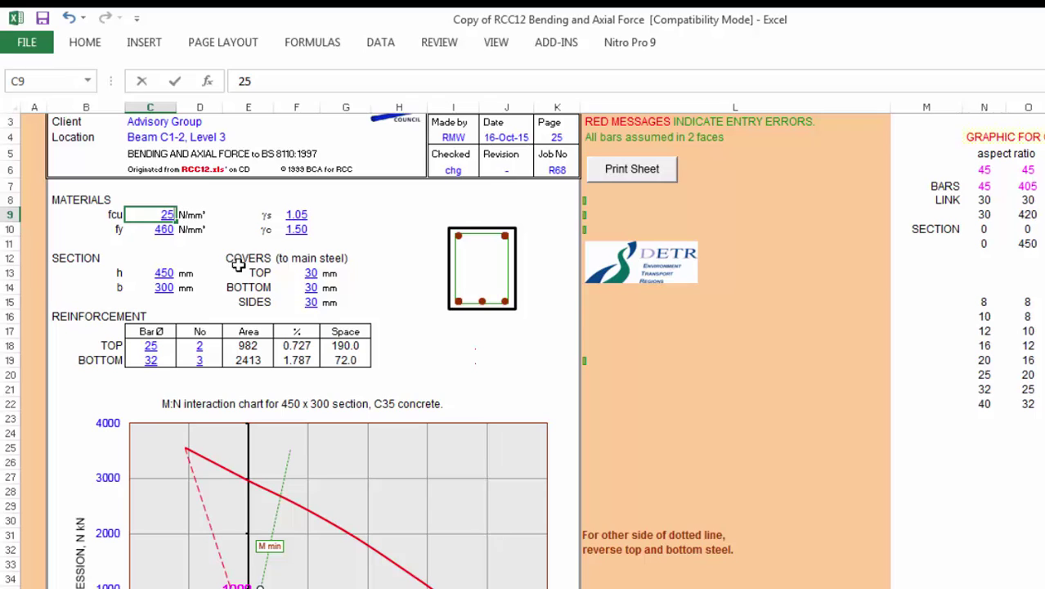
click(167, 229)
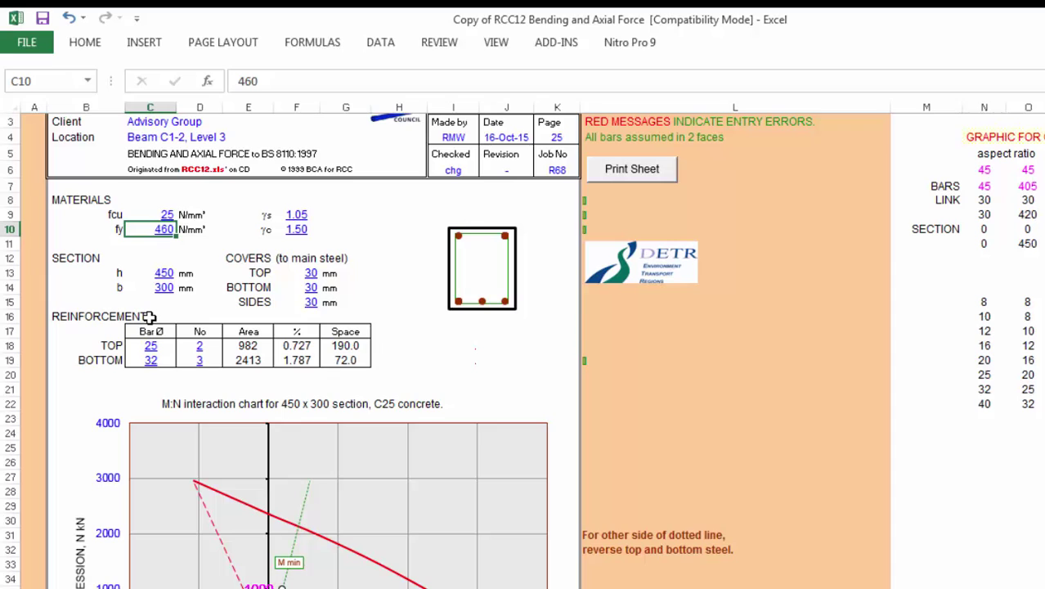
text(41)
click(168, 274)
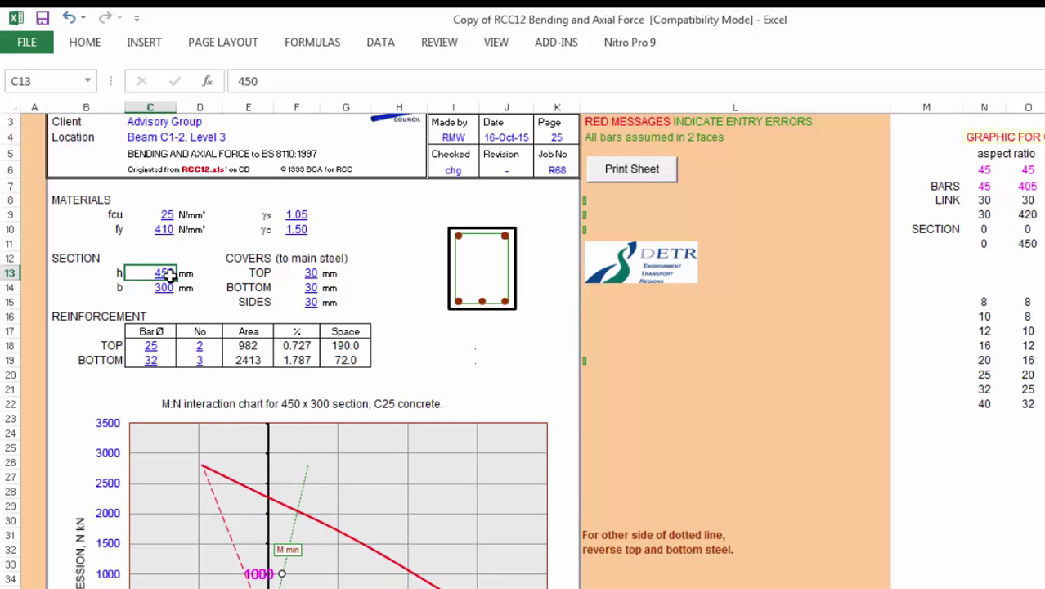
Set the section depth h and width b to 225 mm each.
text(225)
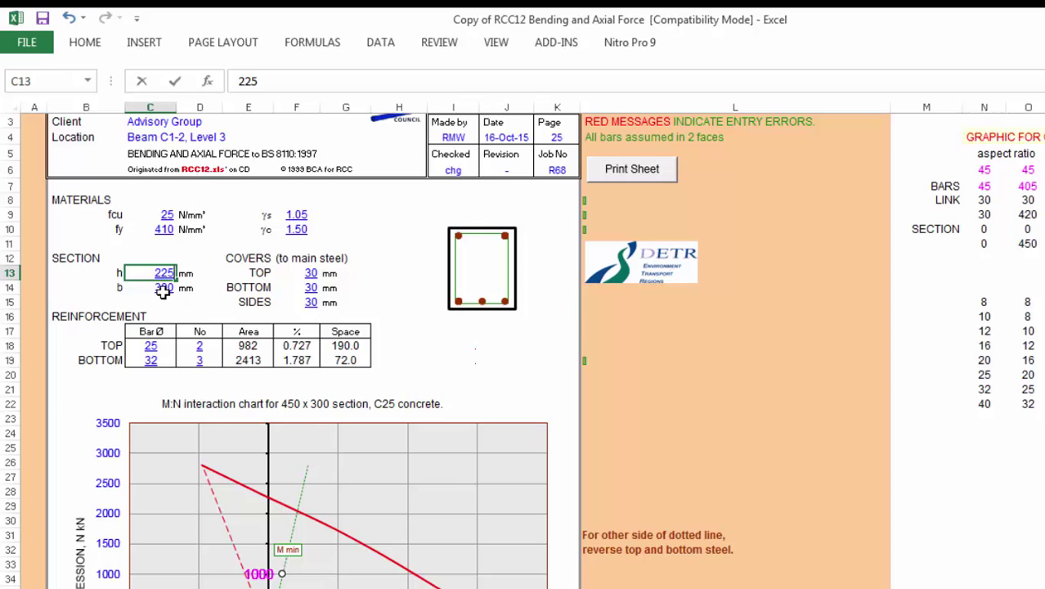
click(163, 289)
text(225)
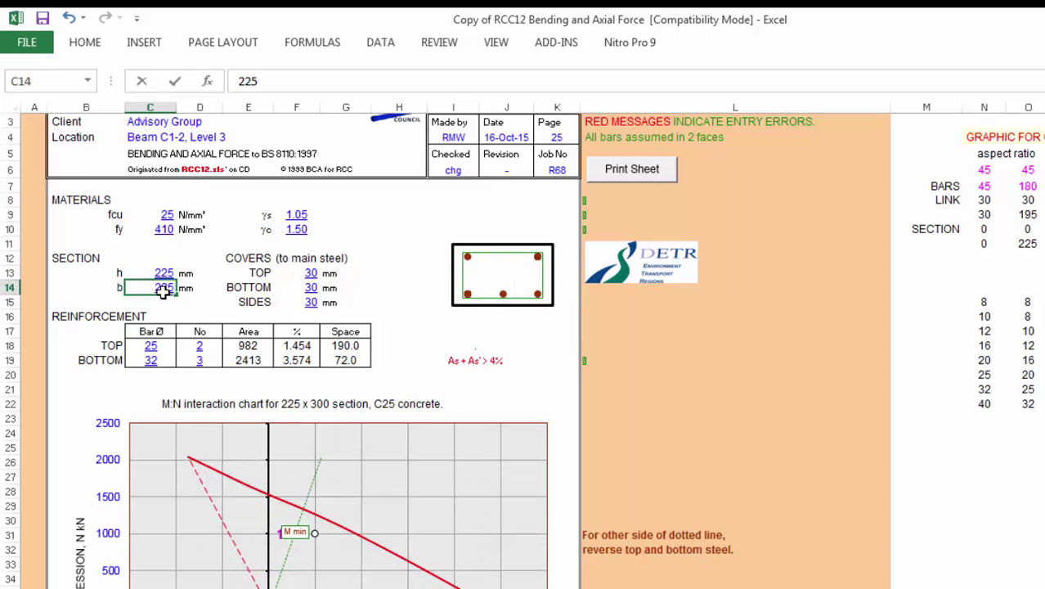
click(301, 319)
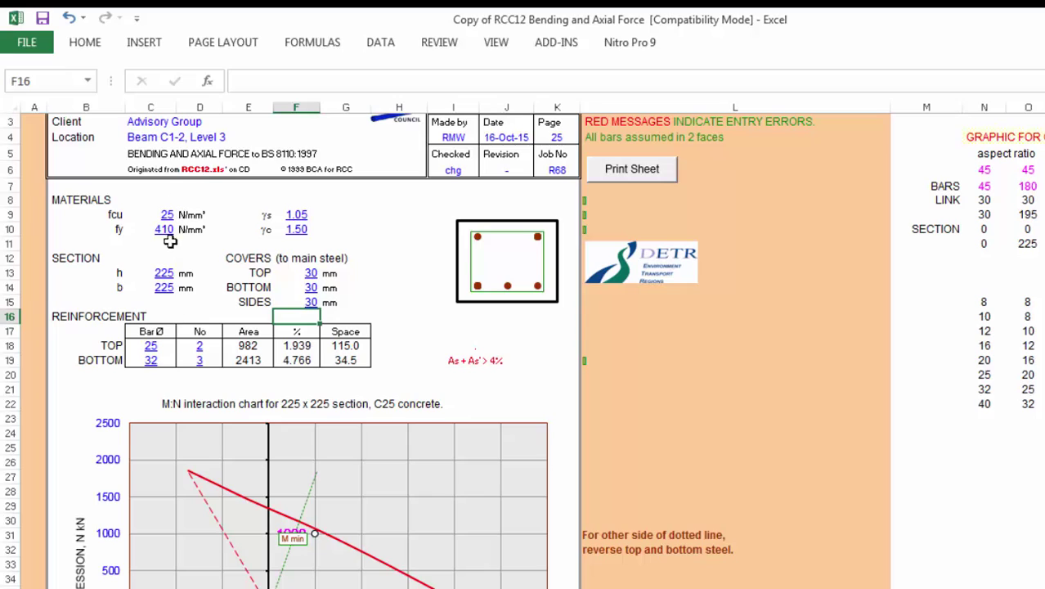
Set 16 mm top and bottom bar diameters with two bottom bars, giving 2T16 each face.
click(150, 346)
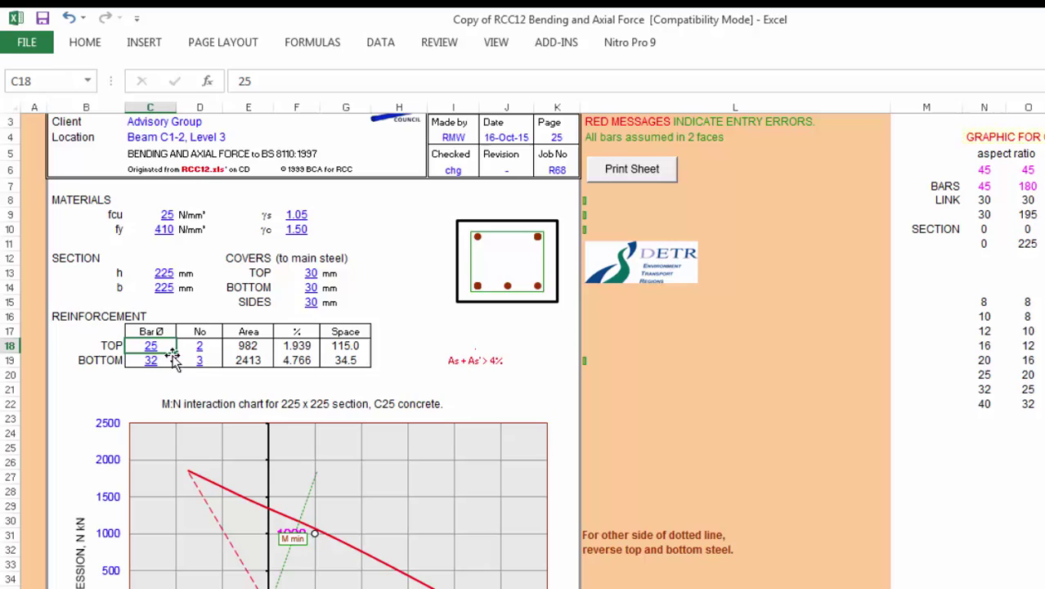
text(16)
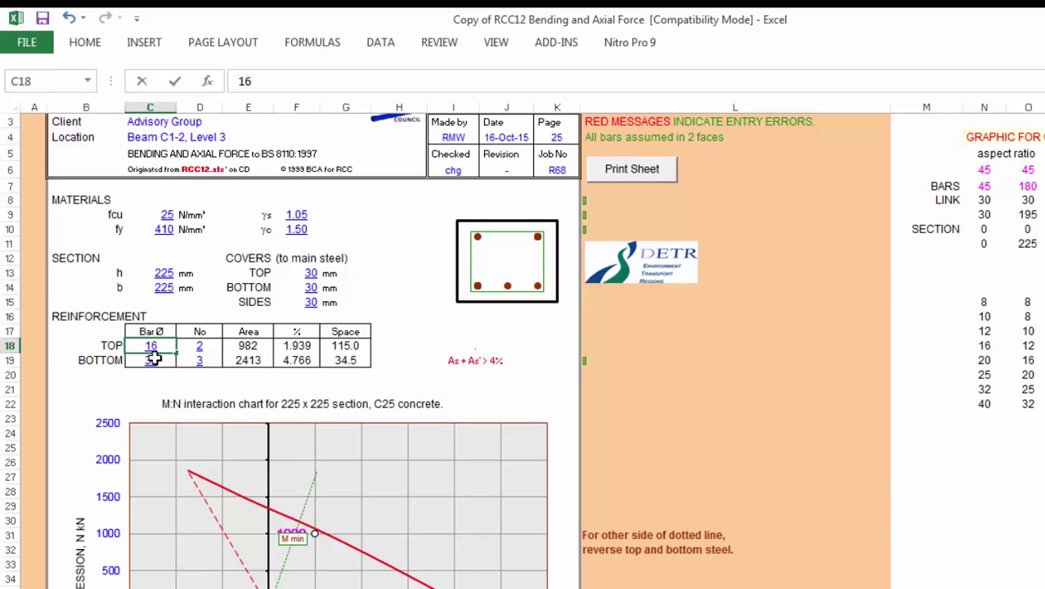
click(152, 360)
text(16)
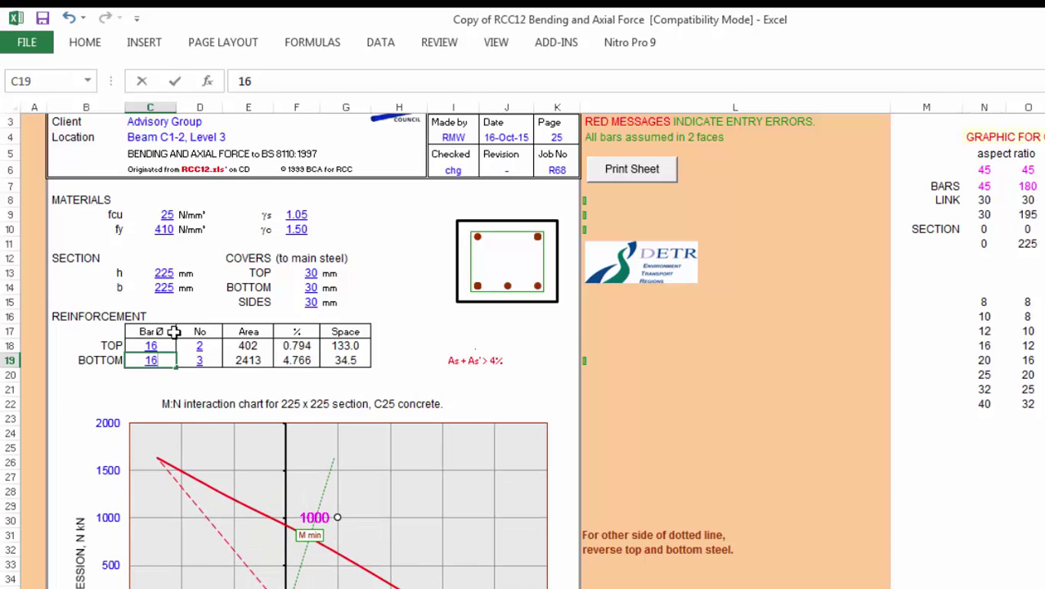
click(201, 363)
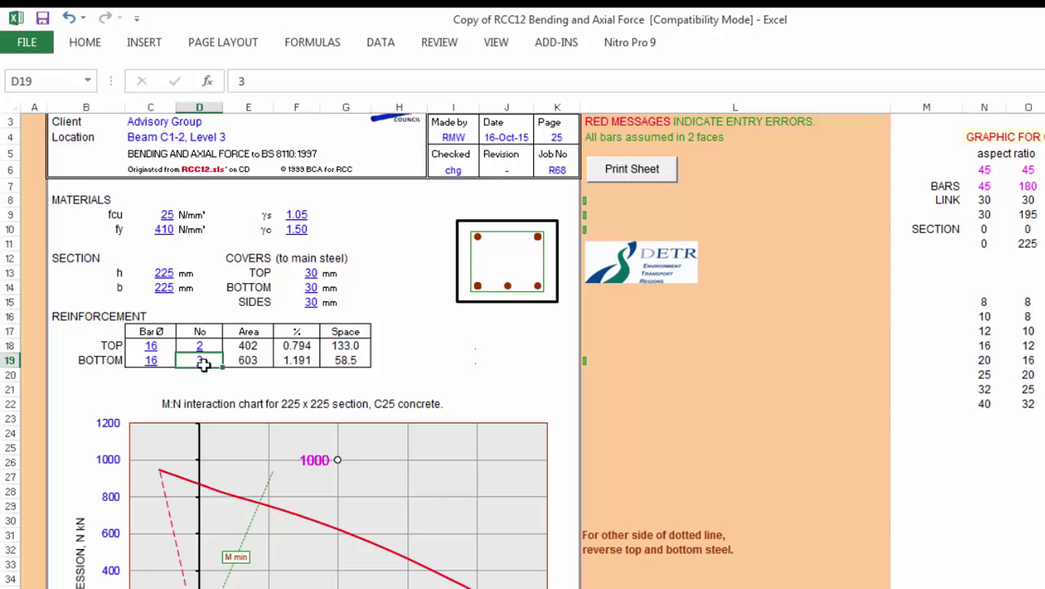
text(2)
key(ctrl+Return)
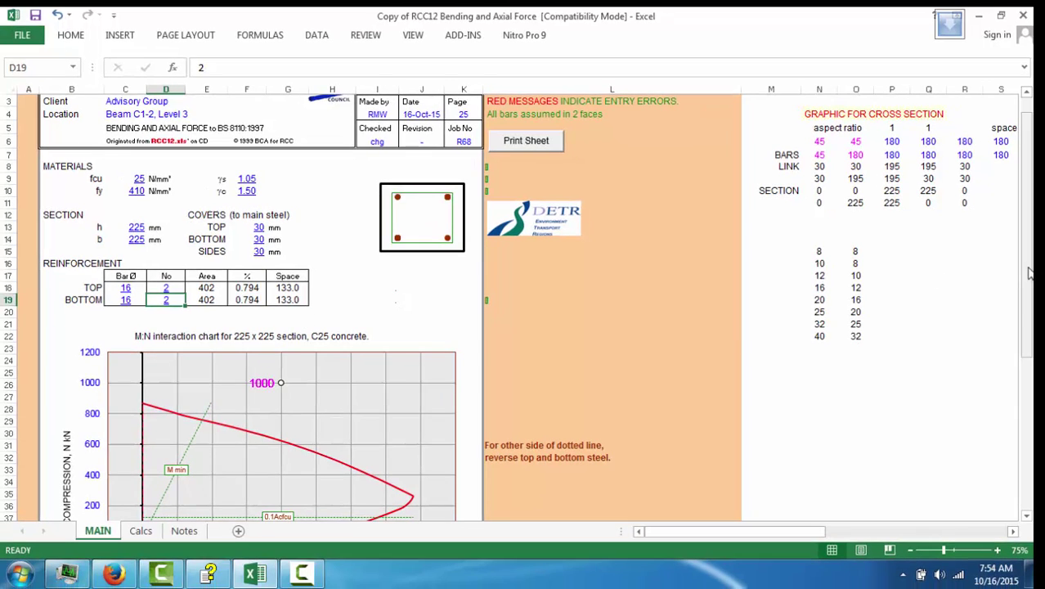
drag(1030, 274, 1029, 352)
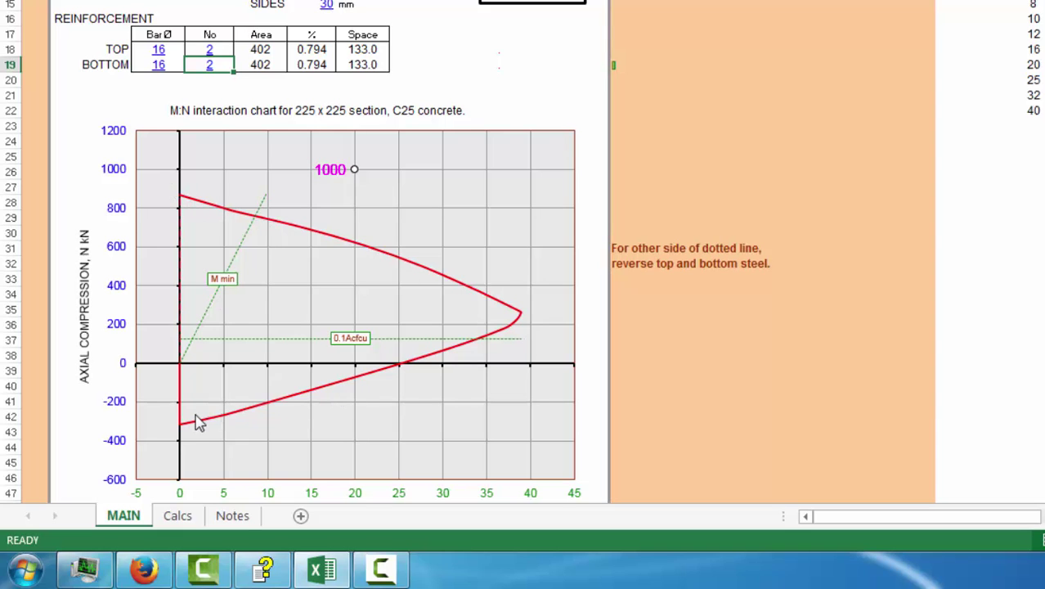
scroll(352, 286, down, 3)
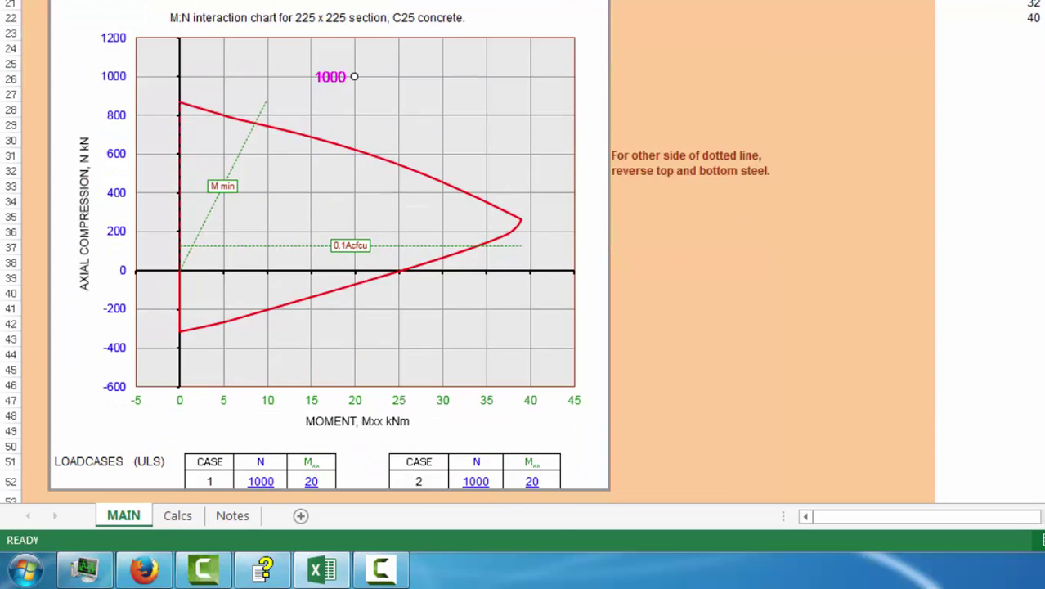
scroll(351, 286, up, 5)
scroll(293, 228, up, 2)
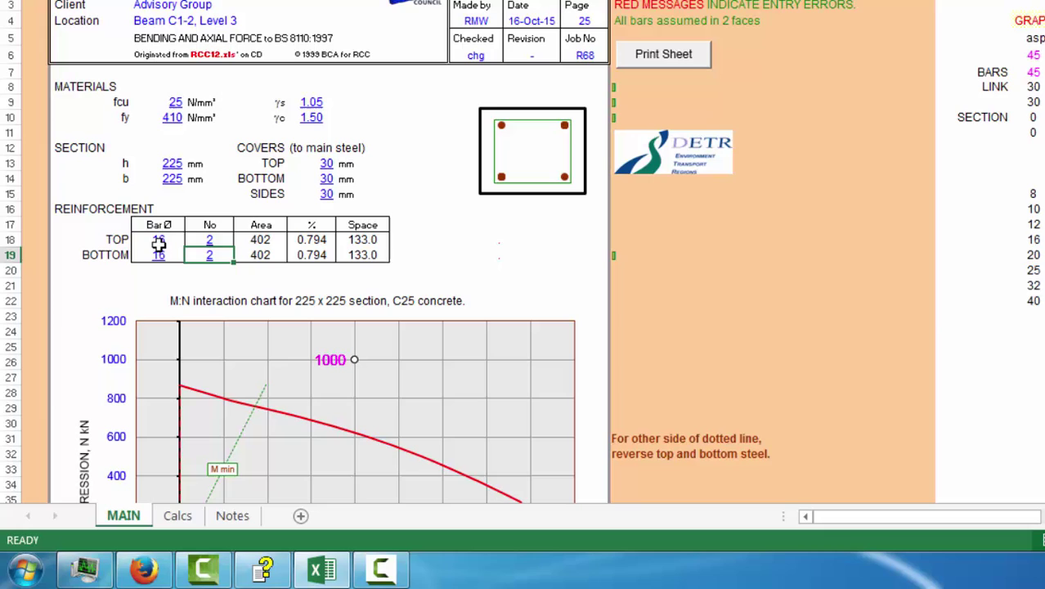
Change the top and bottom bar diameters to 20 mm, giving 2T20 at 628 mm² each.
click(157, 242)
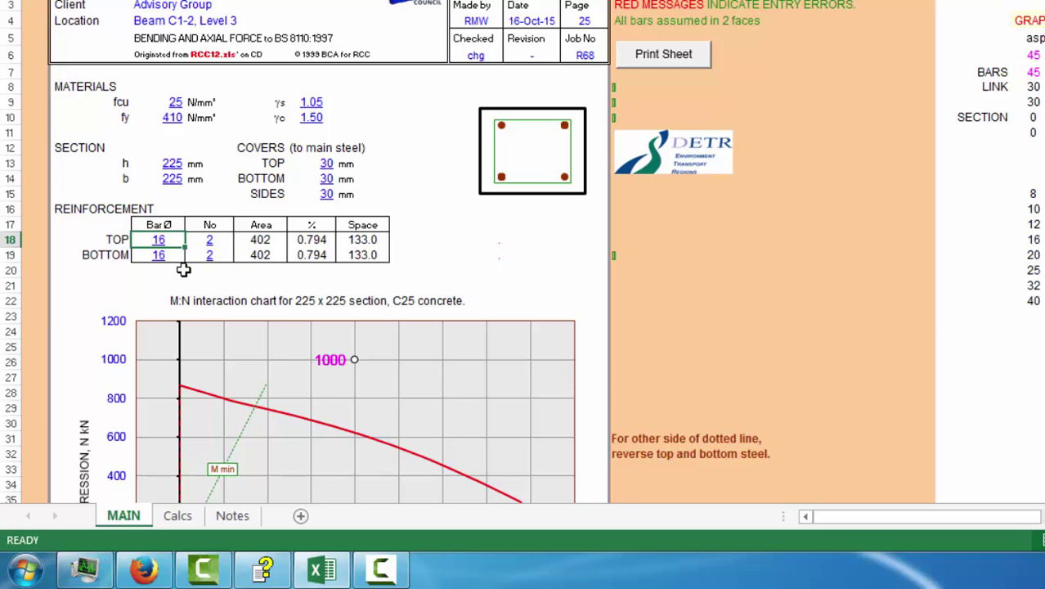
text(20)
click(163, 256)
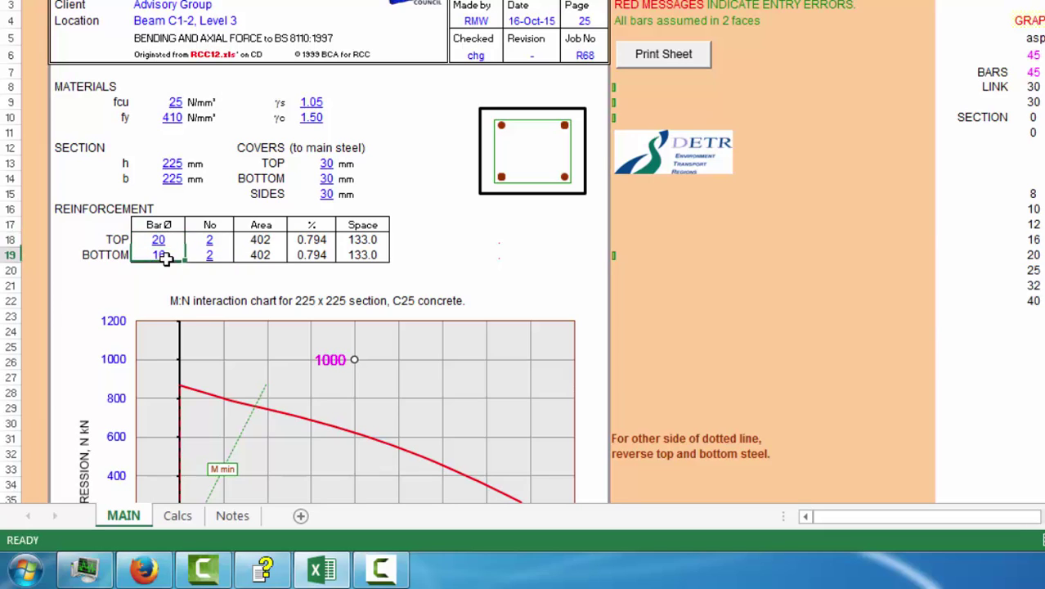
text(20)
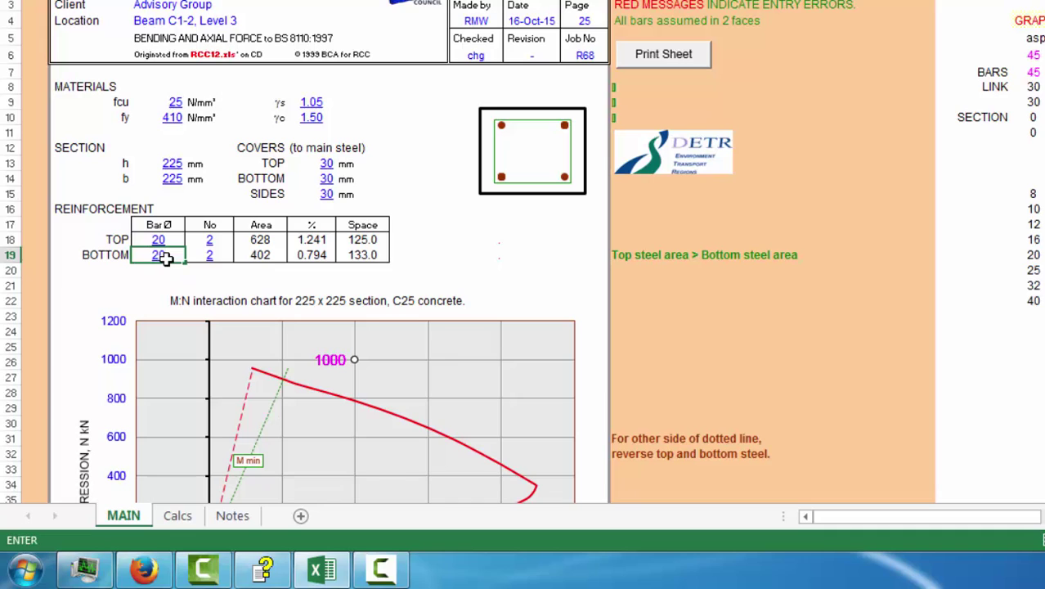
key(Return)
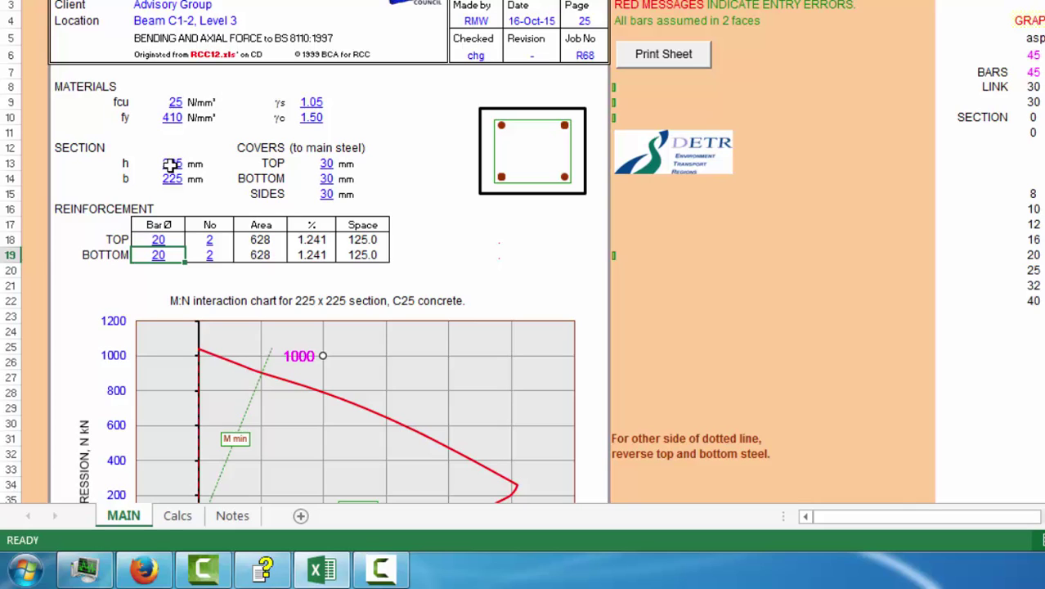
Set the section depth h to 300 mm and scroll down to the redrawn interaction chart.
click(171, 165)
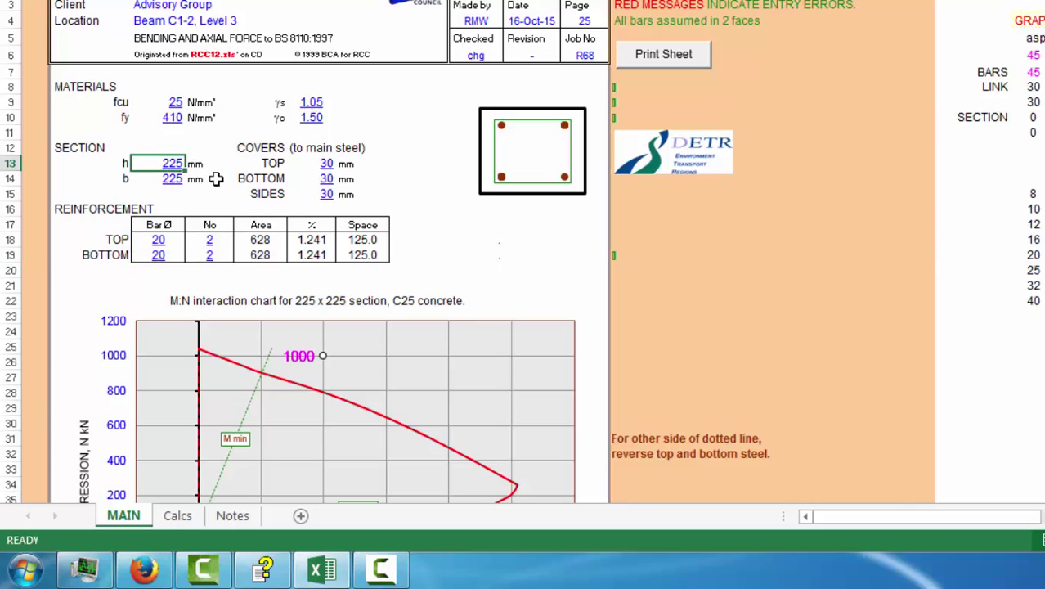
text(300)
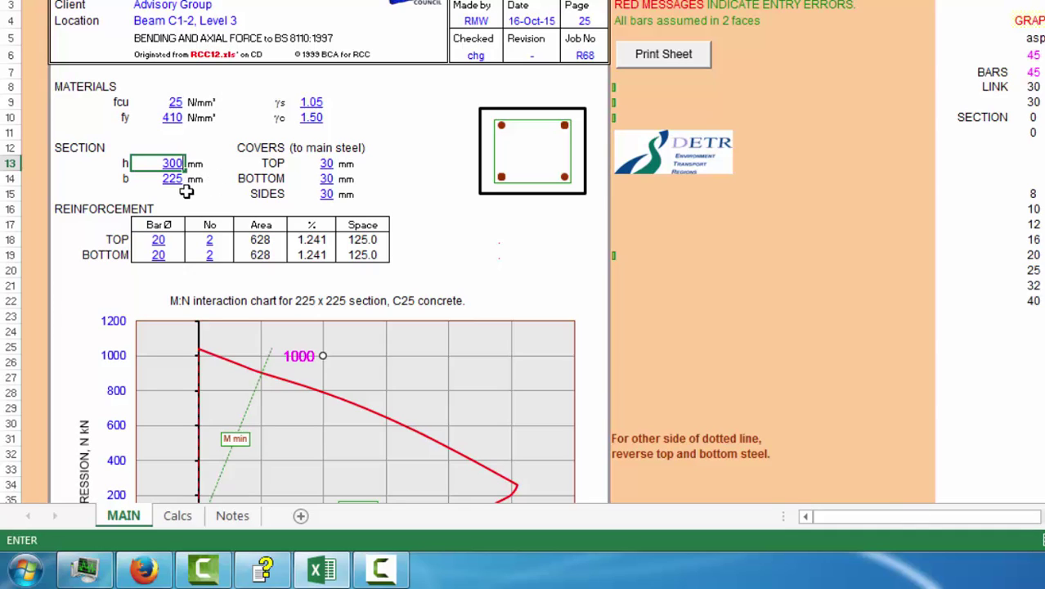
click(187, 194)
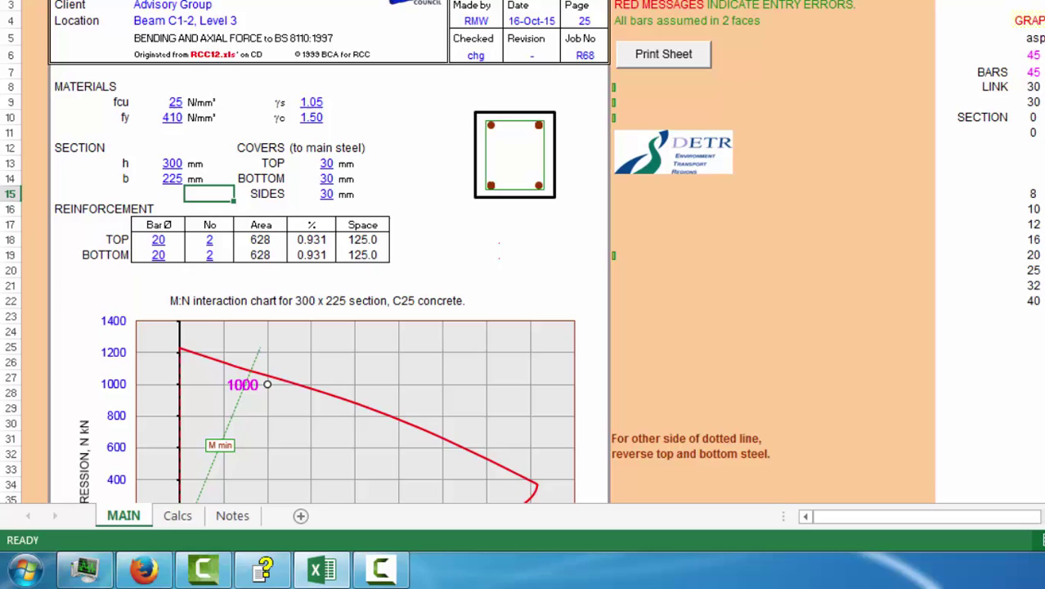
scroll(135, 123, down, 3)
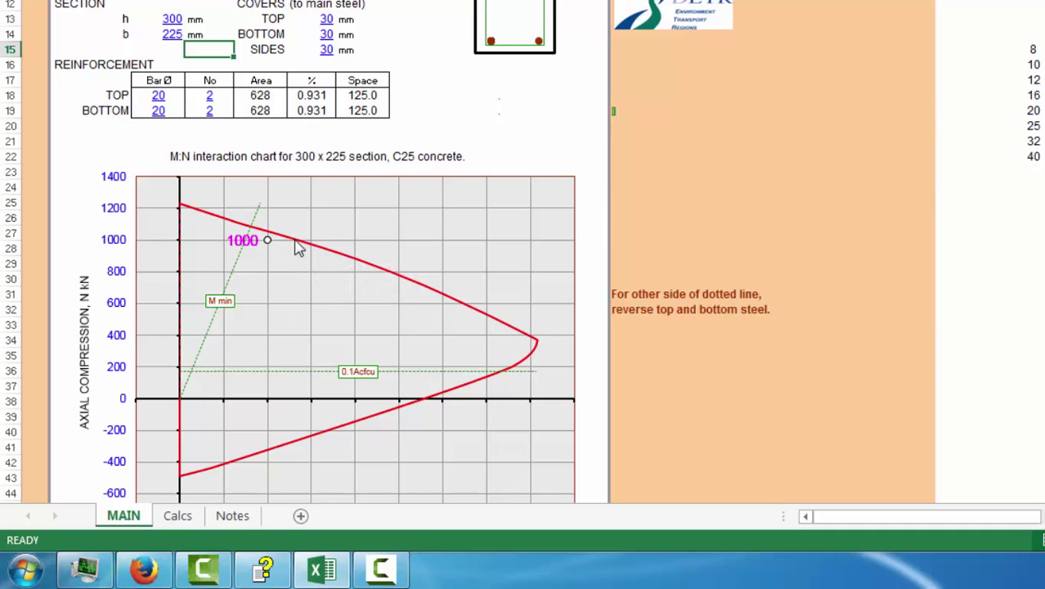
scroll(327, 245, up, 3)
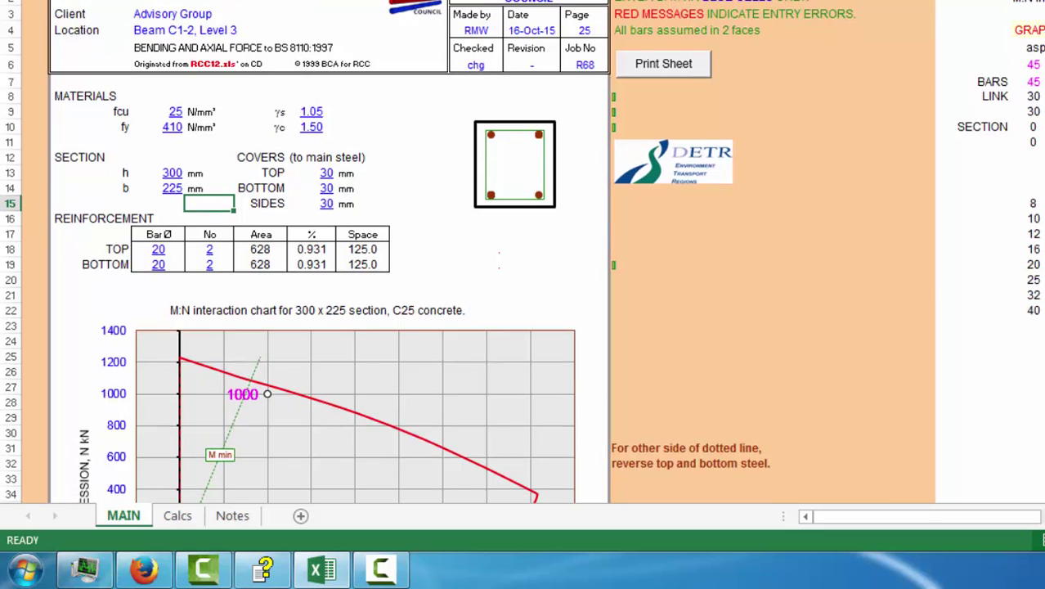
scroll(327, 245, down, 5)
scroll(327, 245, down, 3)
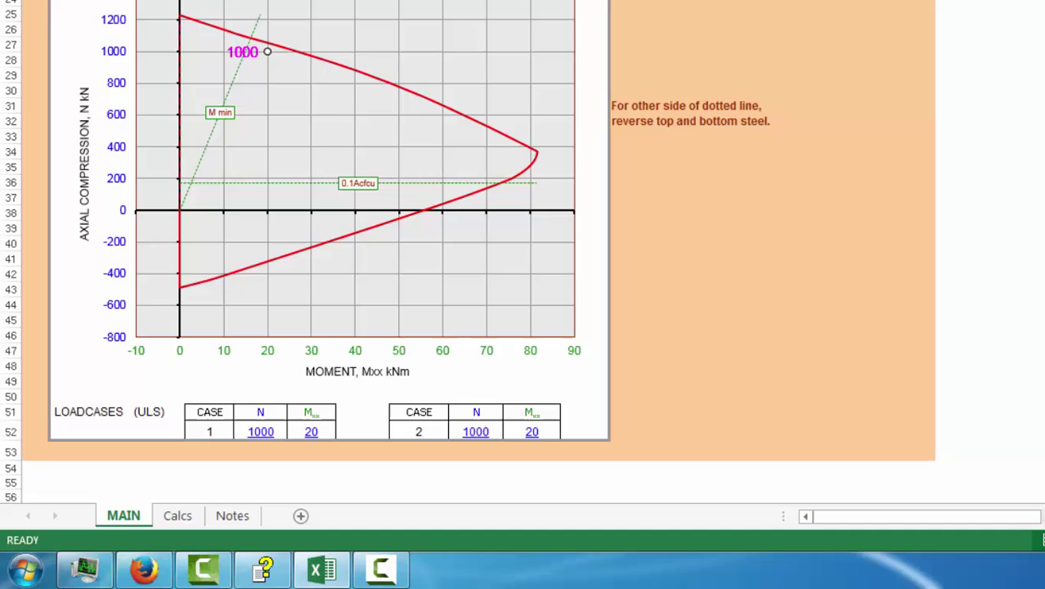
scroll(367, 327, up, 1)
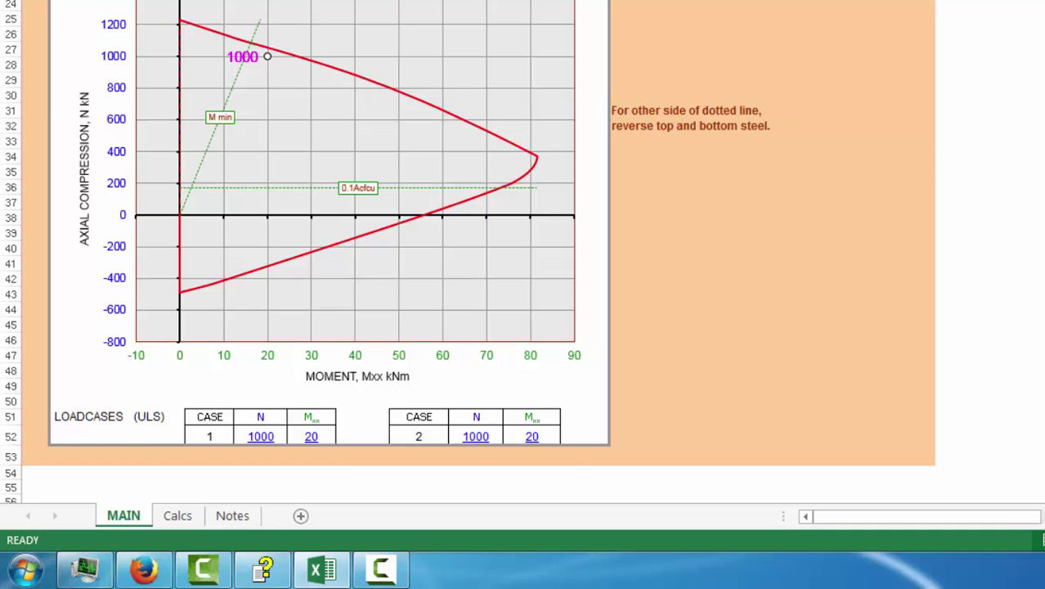
scroll(467, 252, down, 1)
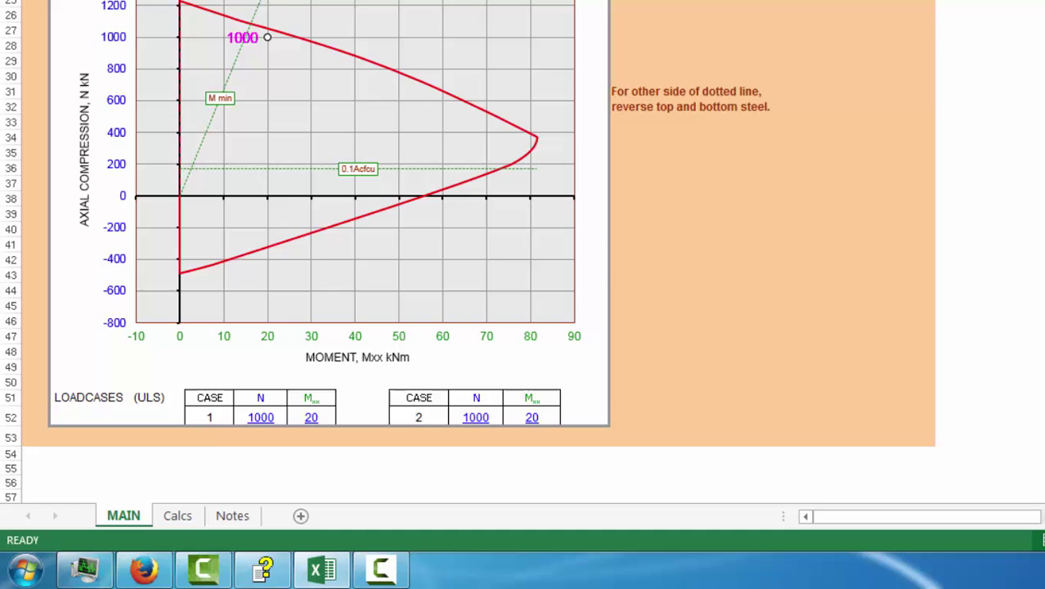
scroll(466, 252, up, 4)
scroll(466, 252, up, 4)
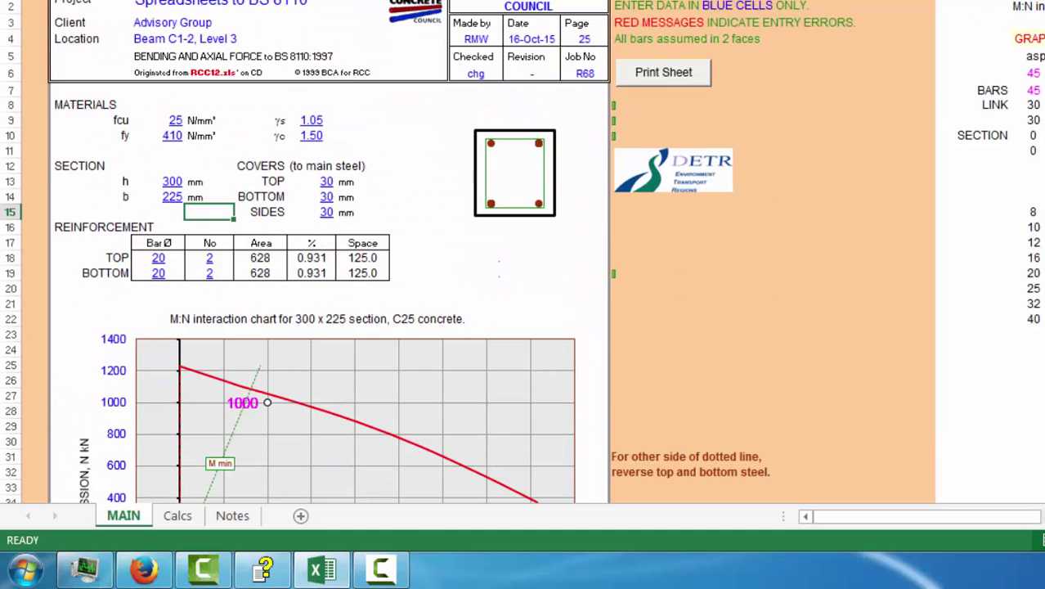
scroll(466, 252, down, 2)
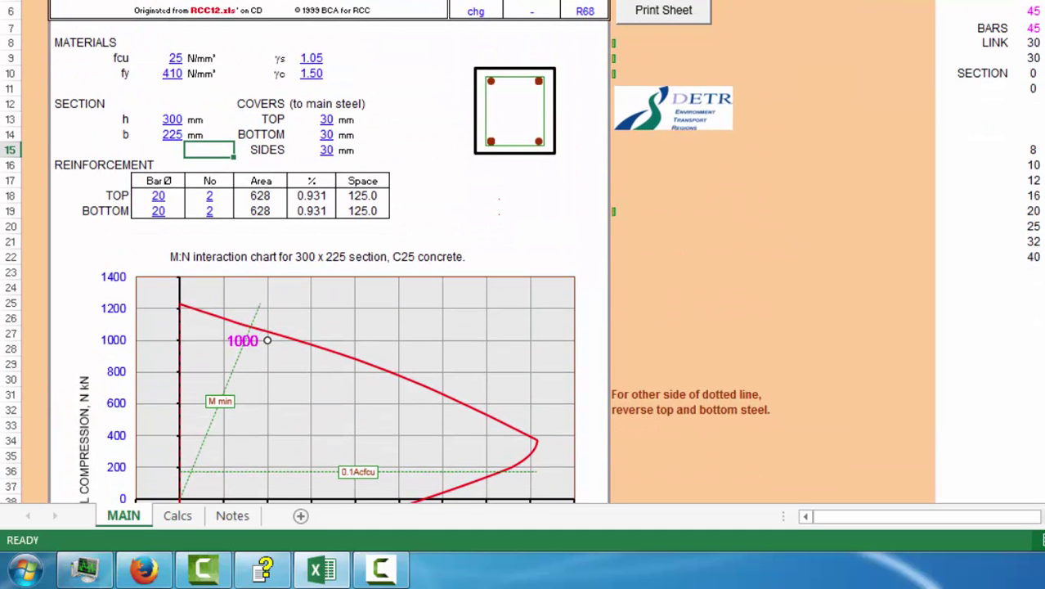
scroll(467, 252, down, 1)
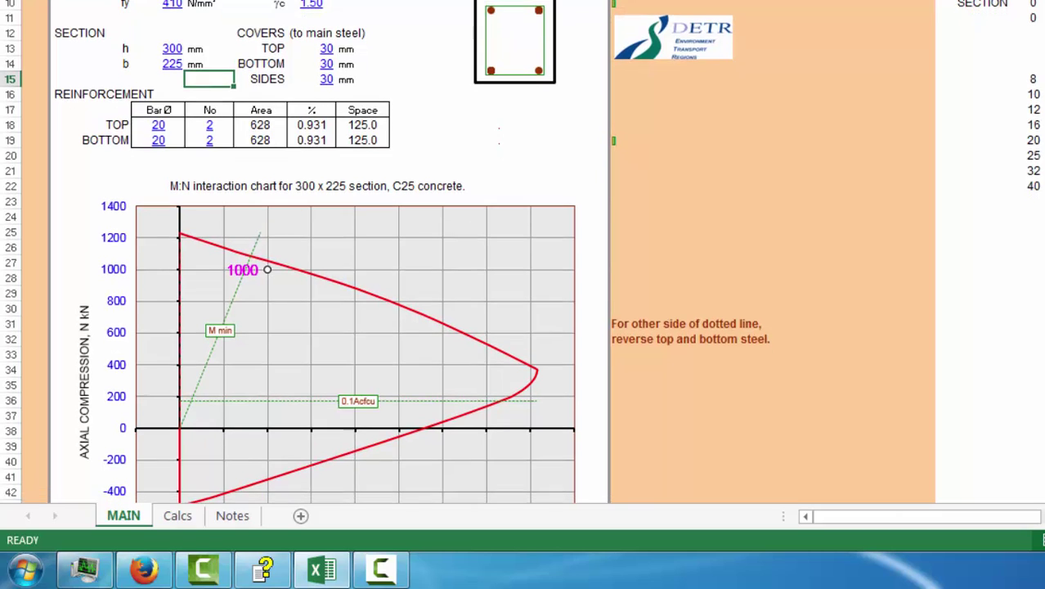
scroll(467, 252, down, 2)
scroll(467, 252, down, 2)
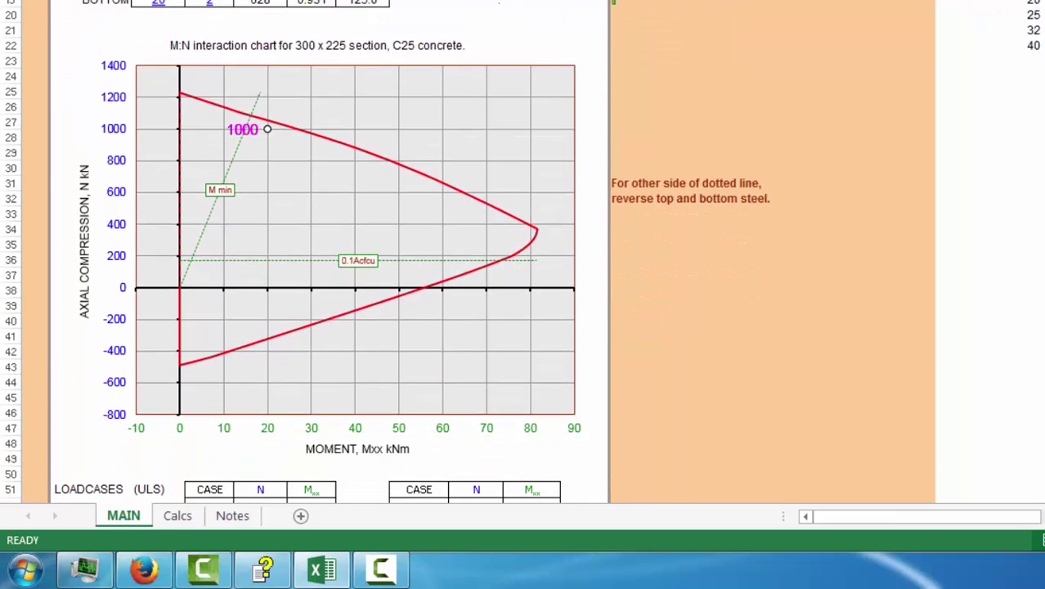
scroll(467, 251, up, 6)
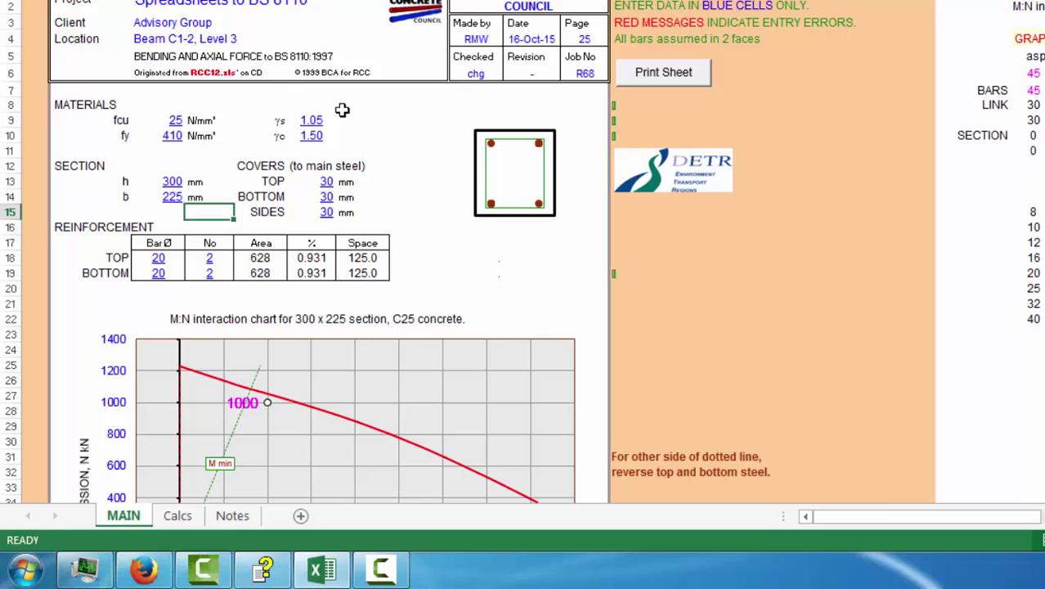